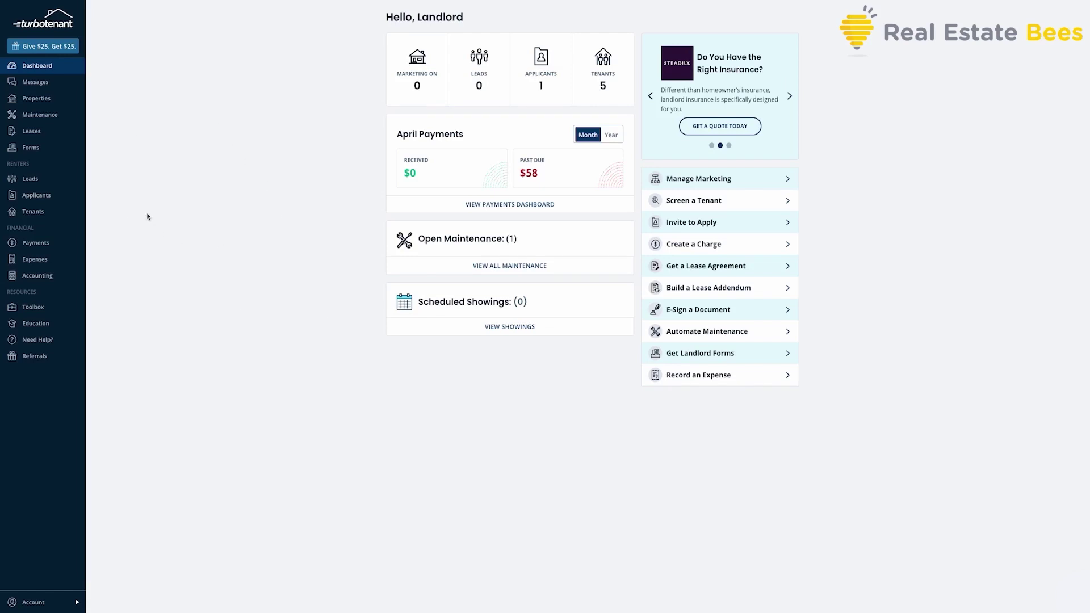
# Step: View the Charming 3BR Townhouse overview from Properties, then return to the properties list
pyautogui.click(48, 102)
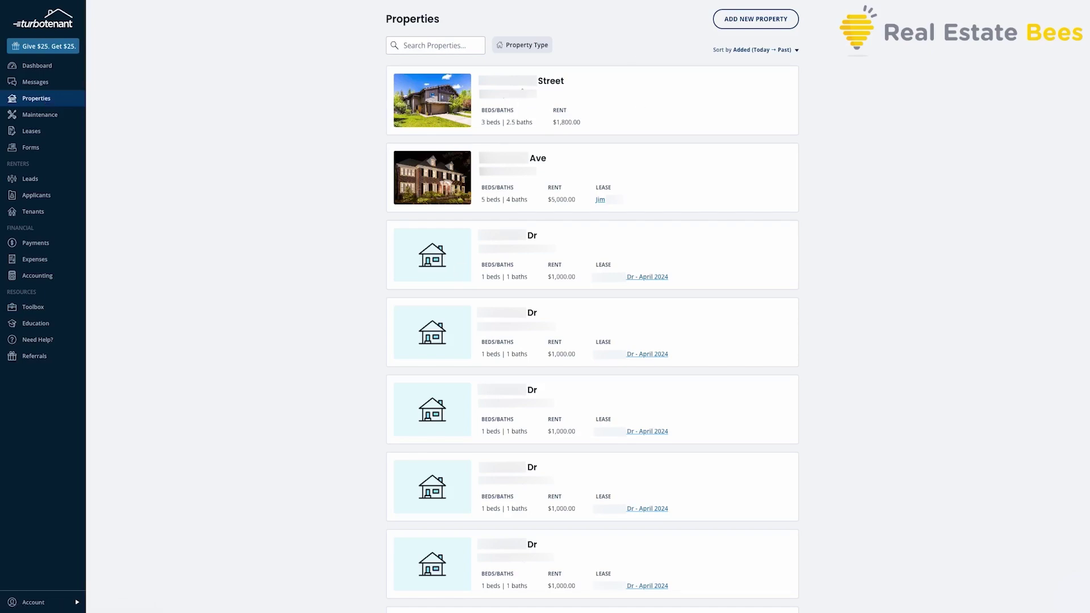
pyautogui.click(523, 93)
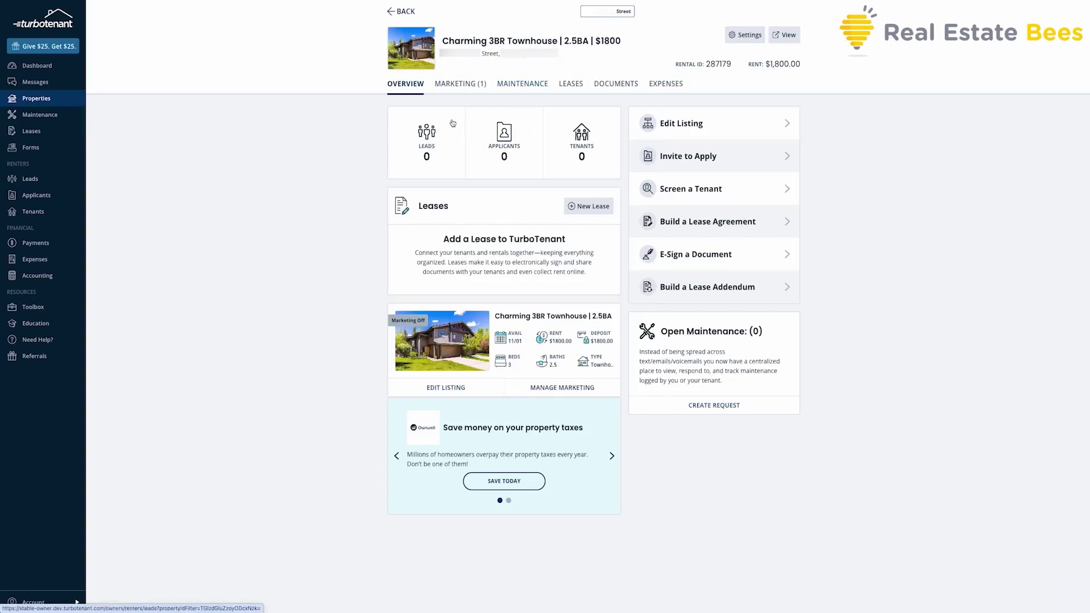
pyautogui.click(404, 11)
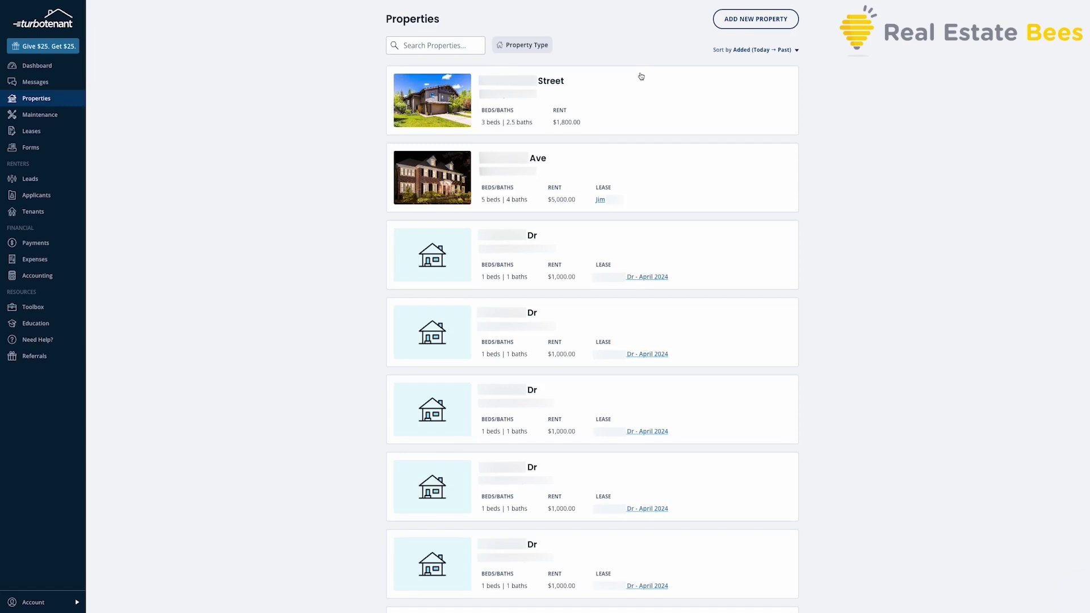
# Step: Start a new single-family property with no room rentals, using the suggested address
pyautogui.click(728, 19)
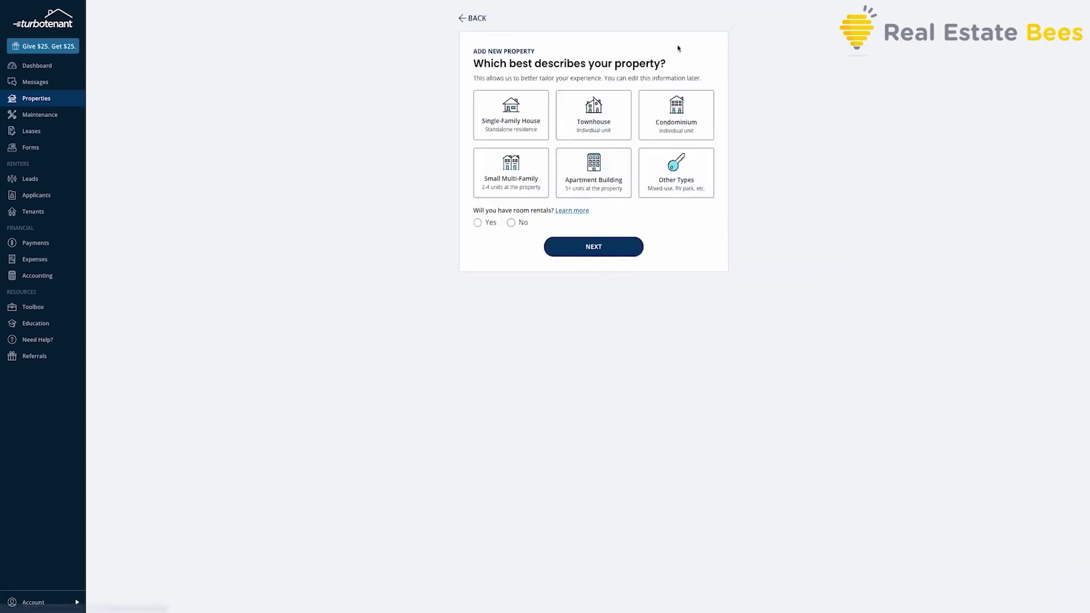
pyautogui.click(511, 116)
pyautogui.click(511, 222)
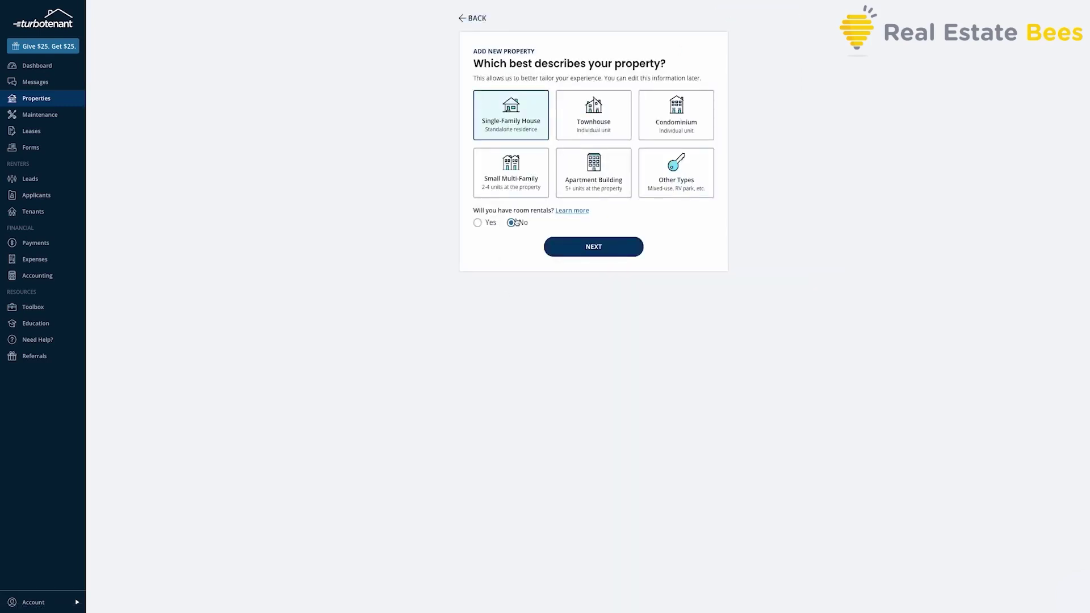
pyautogui.click(574, 253)
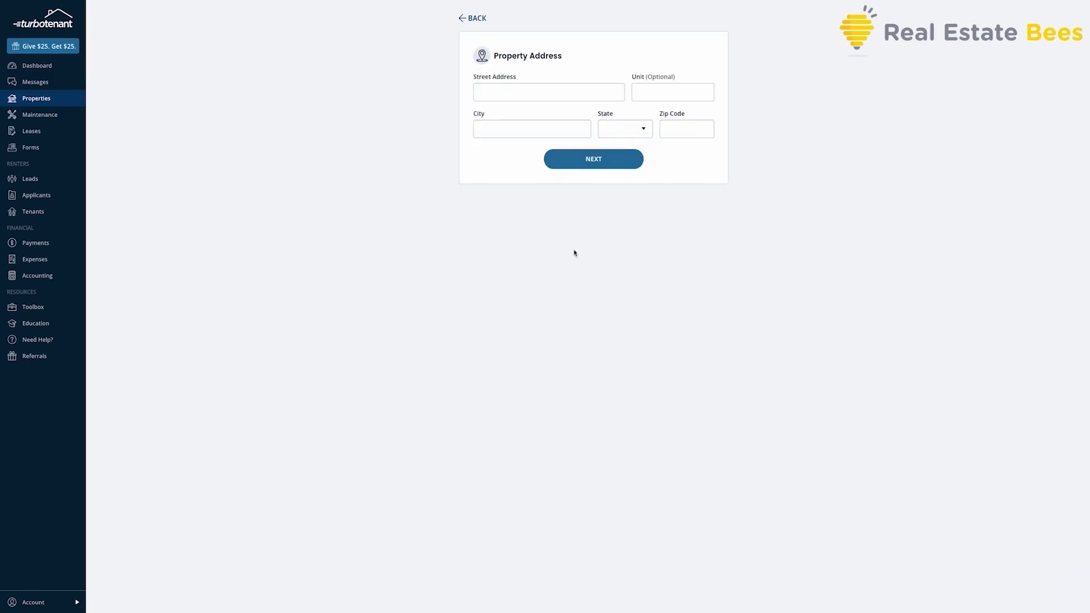
pyautogui.click(518, 92)
pyautogui.click(537, 116)
pyautogui.click(607, 161)
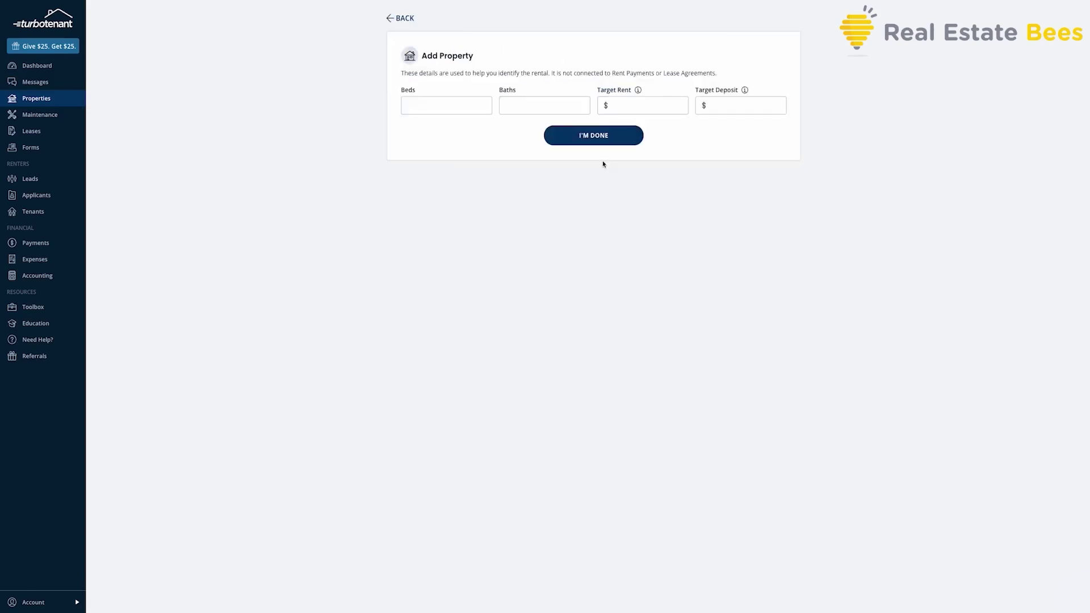
# Step: Enter 1 bed, 1 bath, $1,000 target rent and $1,000 deposit to finish the property
pyautogui.write('1')
pyautogui.click(507, 97)
pyautogui.write('1')
pyautogui.click(602, 108)
pyautogui.write('1')
pyautogui.write('000')
pyautogui.click(709, 108)
pyautogui.write('1')
pyautogui.write('000')
pyautogui.click(618, 134)
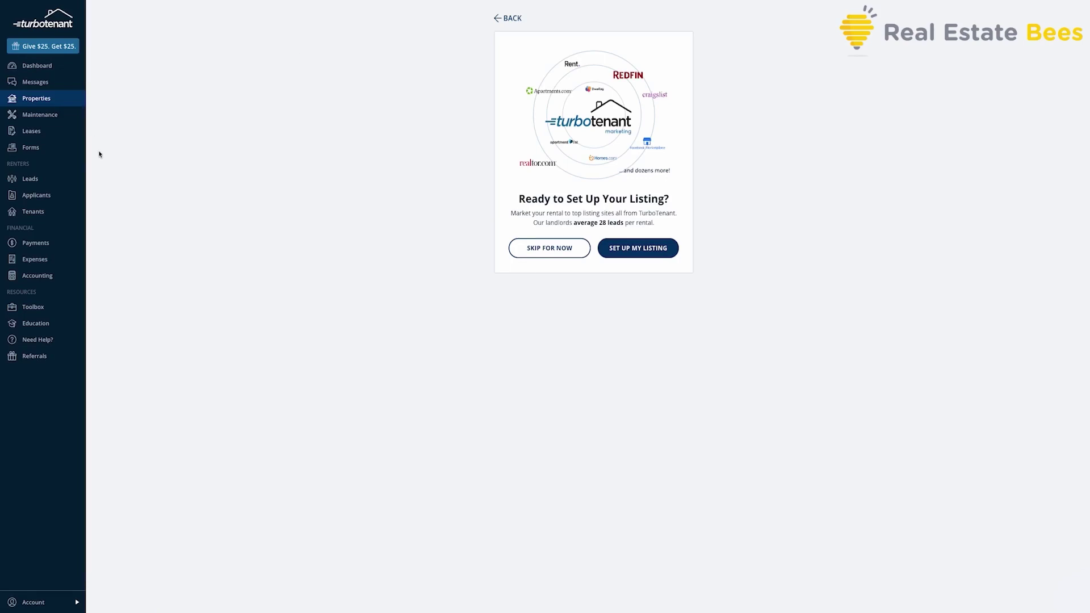
# Step: Check the Leads and Applicants pages, then open the Leases list
pyautogui.click(51, 180)
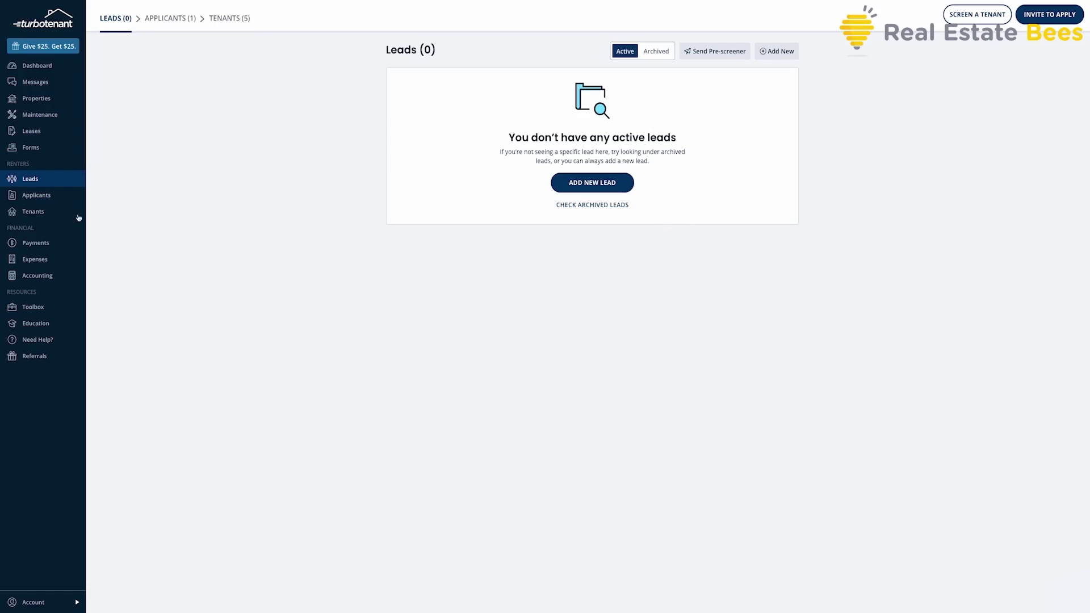
pyautogui.click(174, 19)
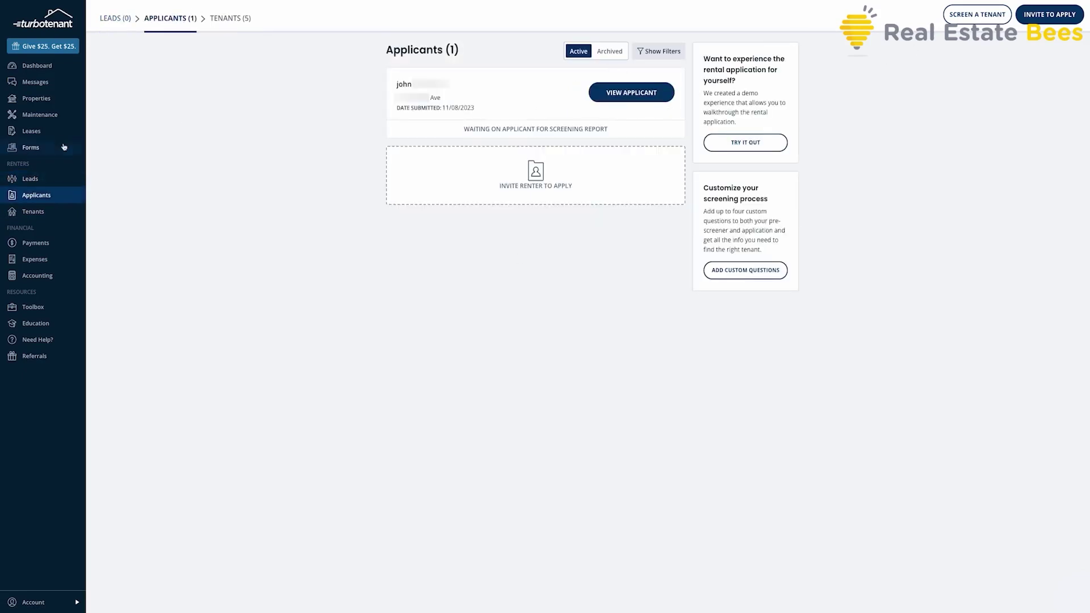
pyautogui.click(50, 131)
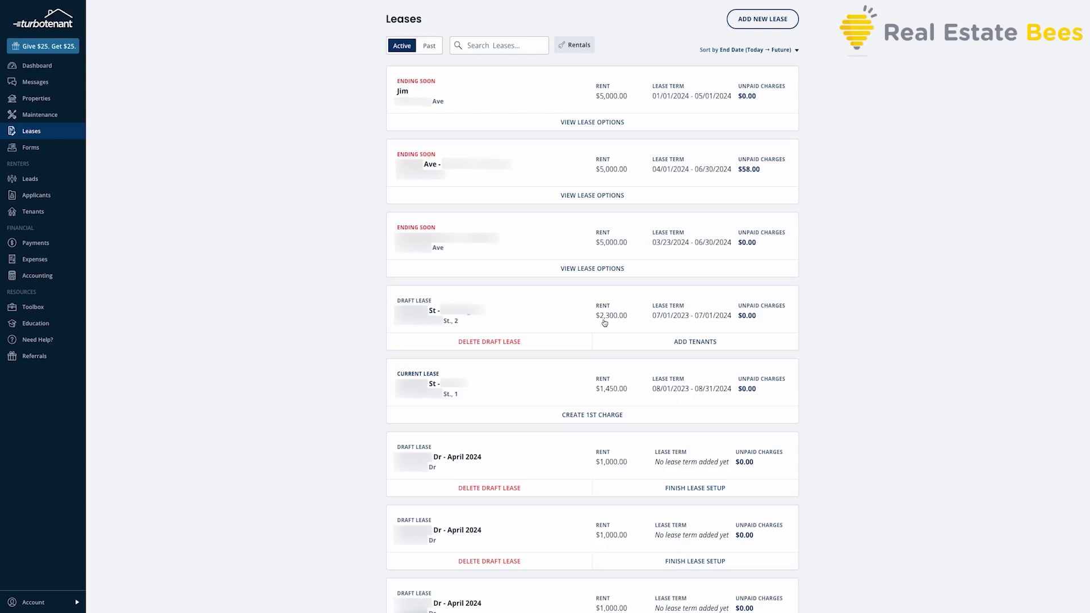
# Step: Open the Payments overview showing $58 past due and $30,850 in transit
pyautogui.click(57, 248)
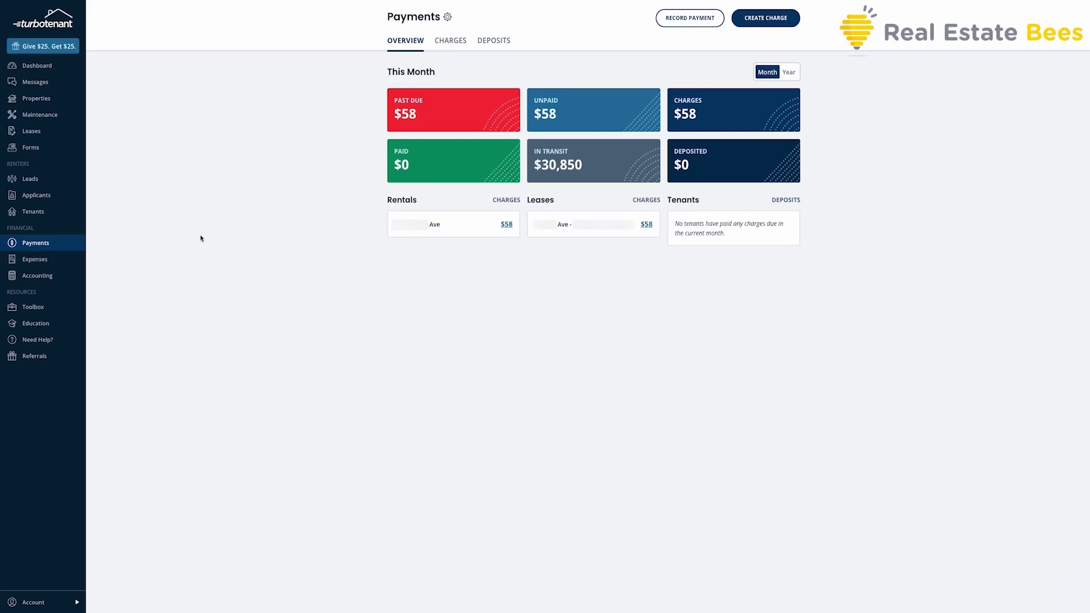
# Step: Open the Accounting page with the REI Hub offer at $35 per month
pyautogui.click(55, 277)
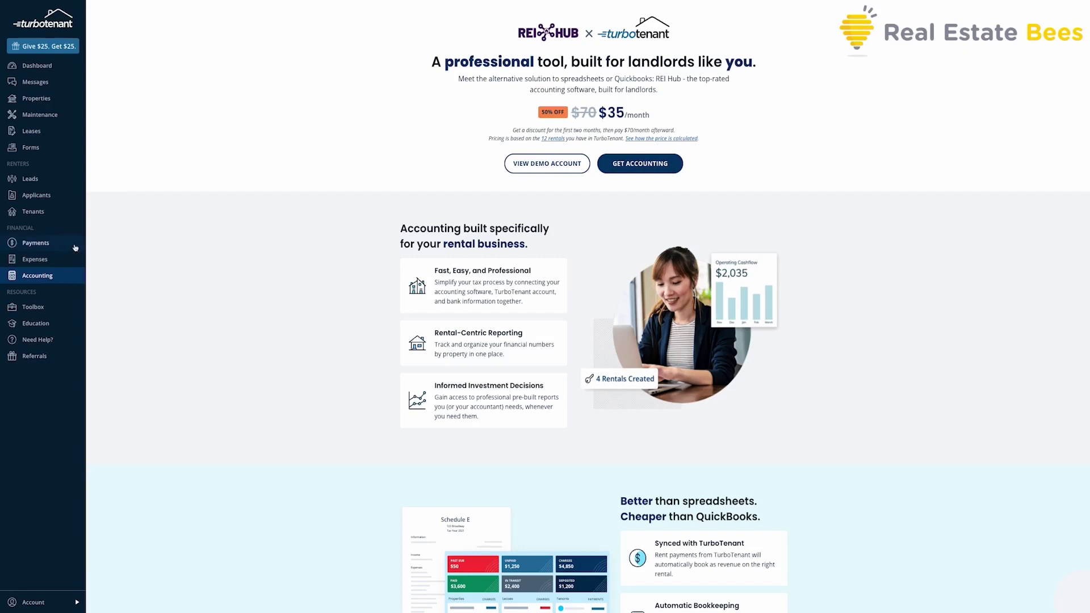
# Step: Browse the Landlord Toolbox partner cards and calculators, then go to Education
pyautogui.click(61, 308)
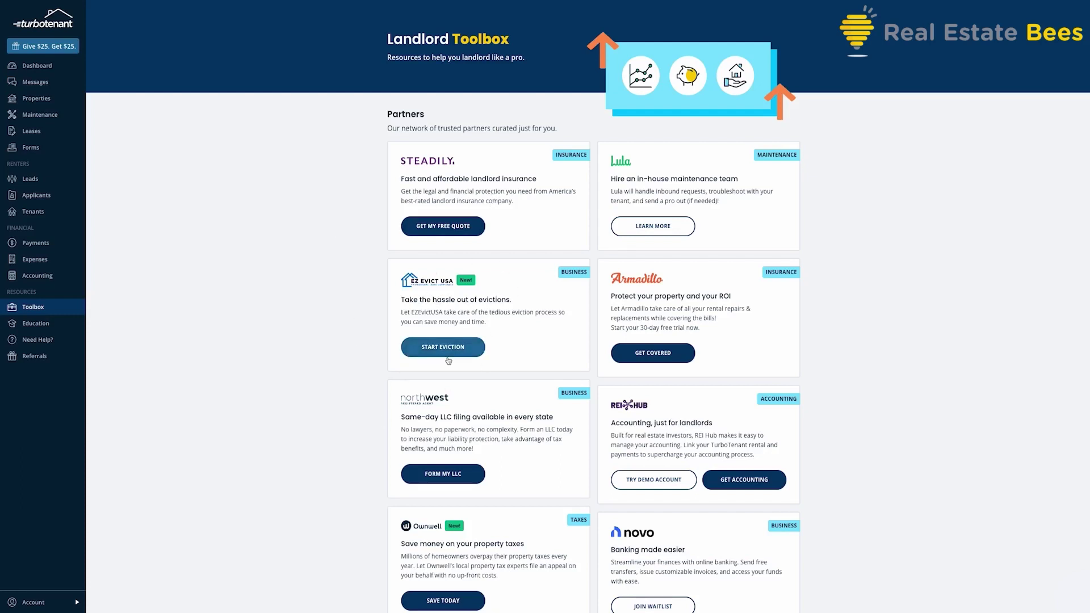
pyautogui.scroll(-5, 448, 361)
pyautogui.scroll(3, 449, 363)
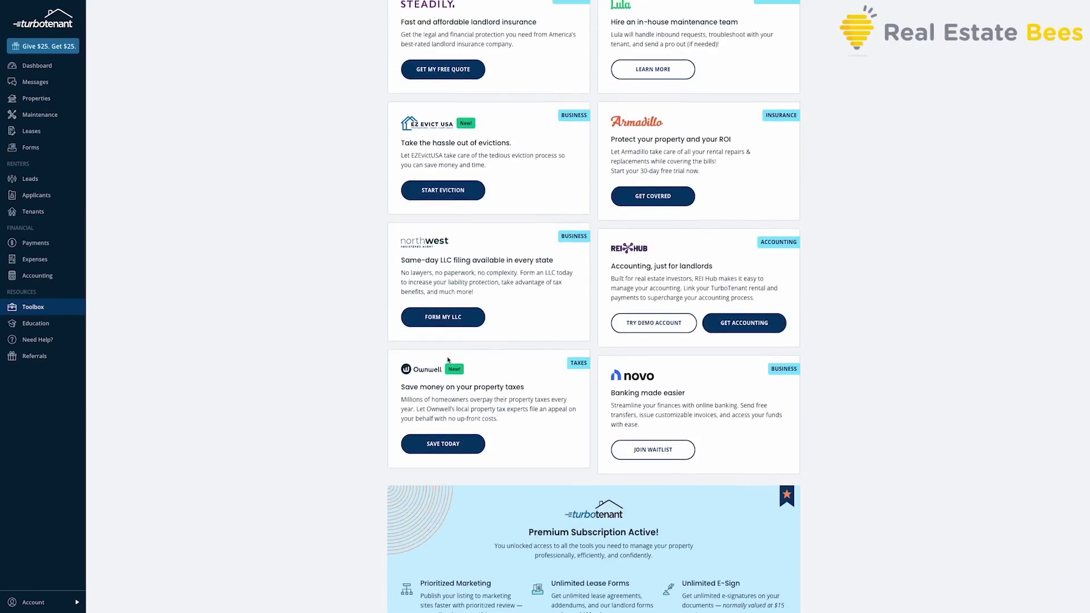
pyautogui.scroll(1, 450, 366)
pyautogui.scroll(-3, 483, 366)
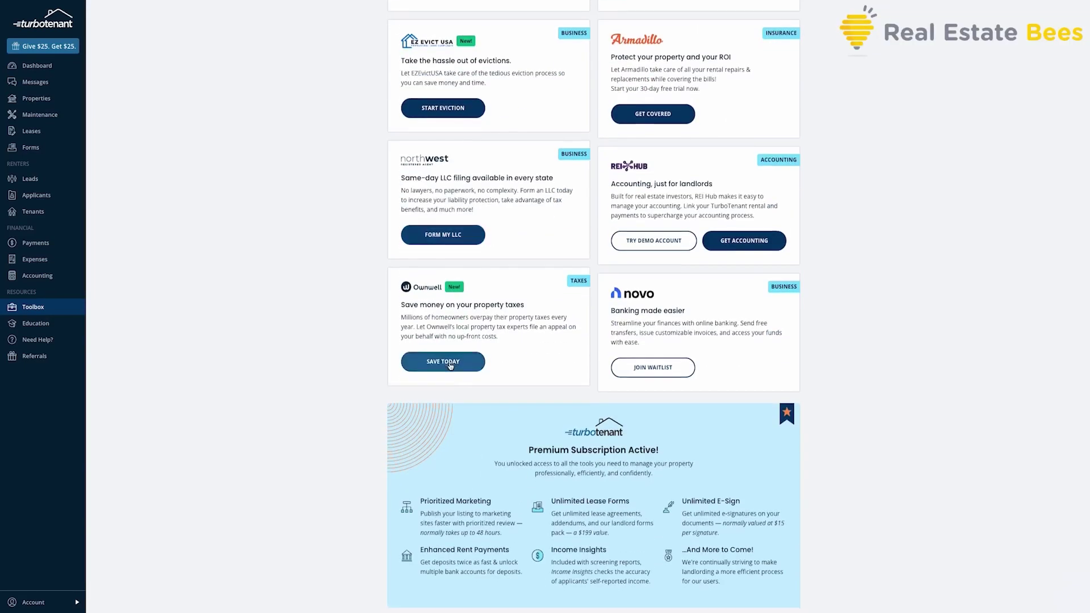
pyautogui.scroll(-2, 567, 368)
pyautogui.scroll(7, 593, 480)
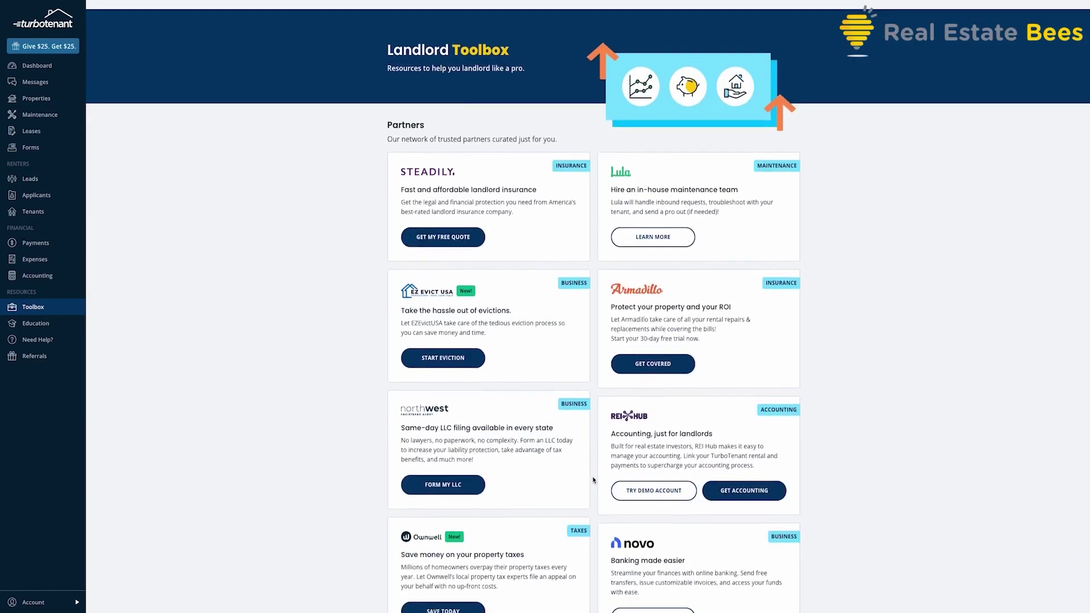
pyautogui.scroll(-1, 562, 454)
pyautogui.scroll(1, 545, 443)
pyautogui.scroll(-7, 532, 437)
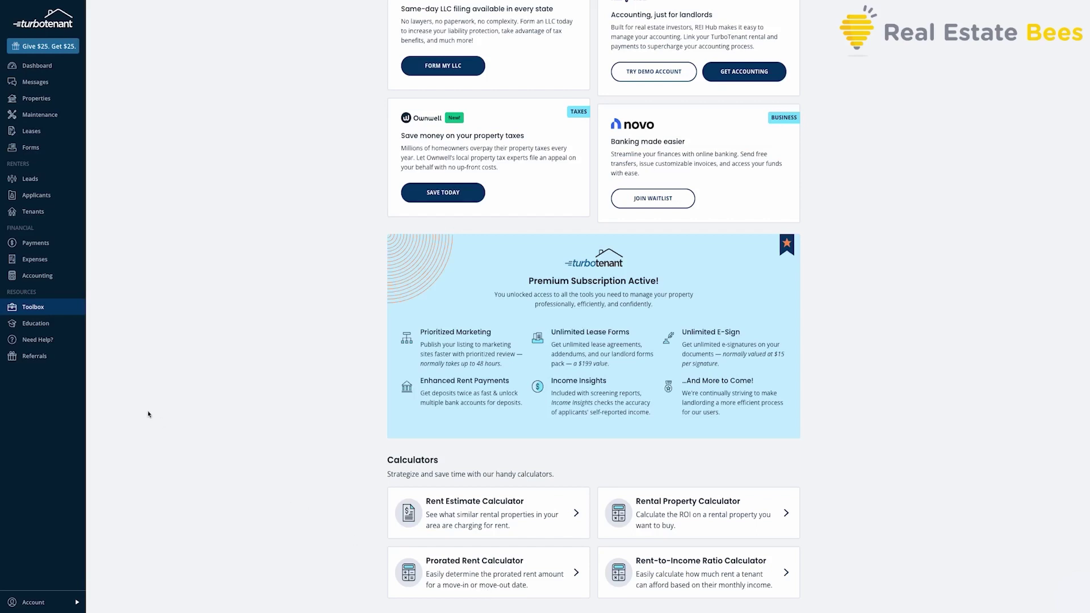
pyautogui.click(54, 328)
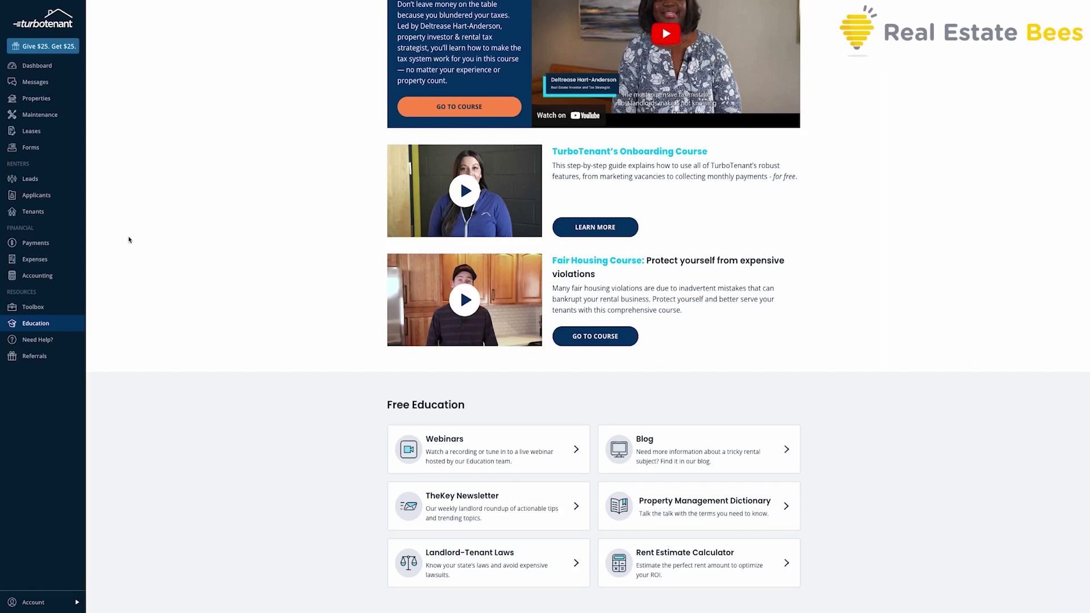
# Step: Open Maintenance requests, where the air filter replacement is still open
pyautogui.click(49, 114)
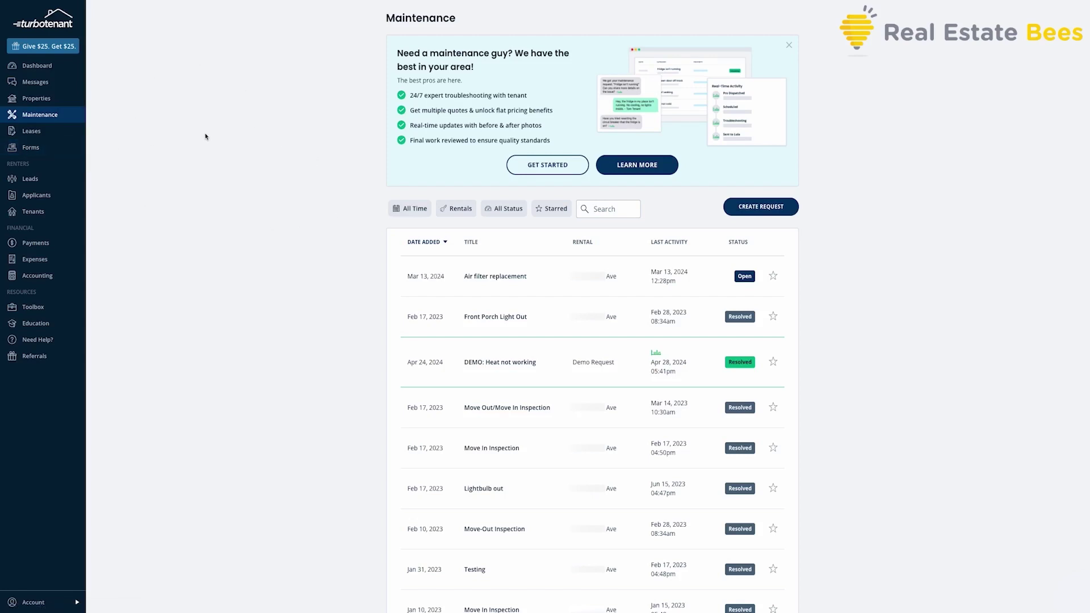
# Step: Visit Messages, then open Forms with the lease builders and landlord forms pack
pyautogui.click(57, 84)
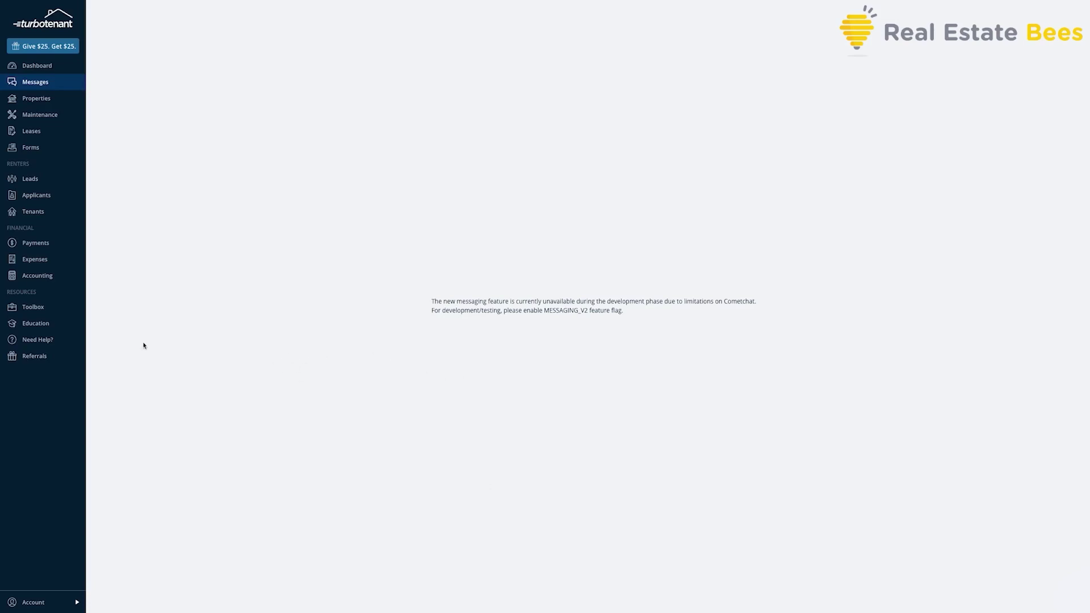
pyautogui.click(42, 148)
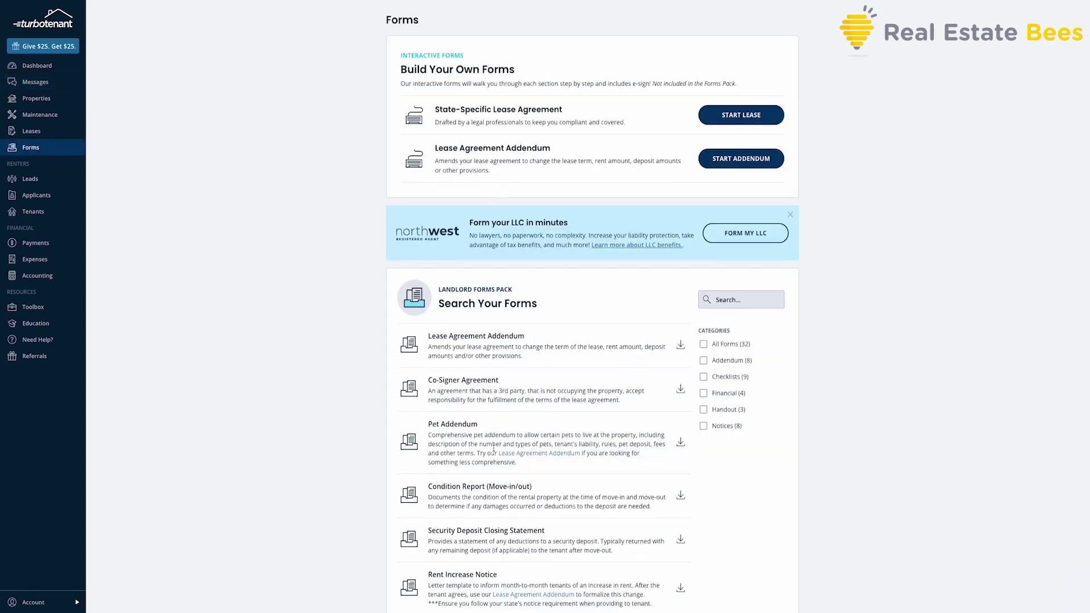
# Step: Scroll through the landlord forms pack, then go back to the Dashboard
pyautogui.scroll(-3, 494, 450)
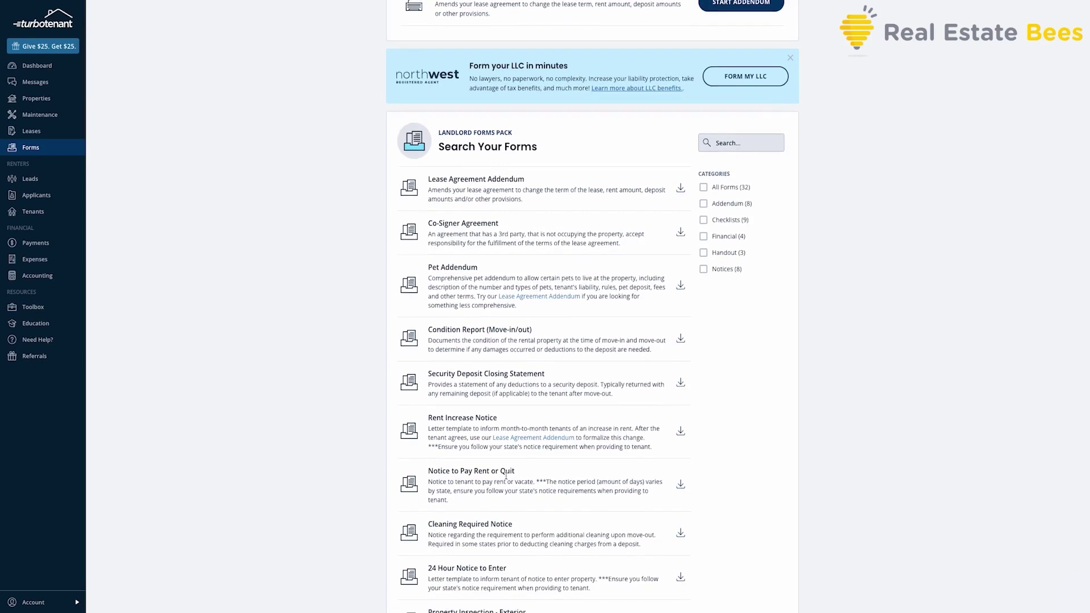
pyautogui.scroll(-2, 505, 475)
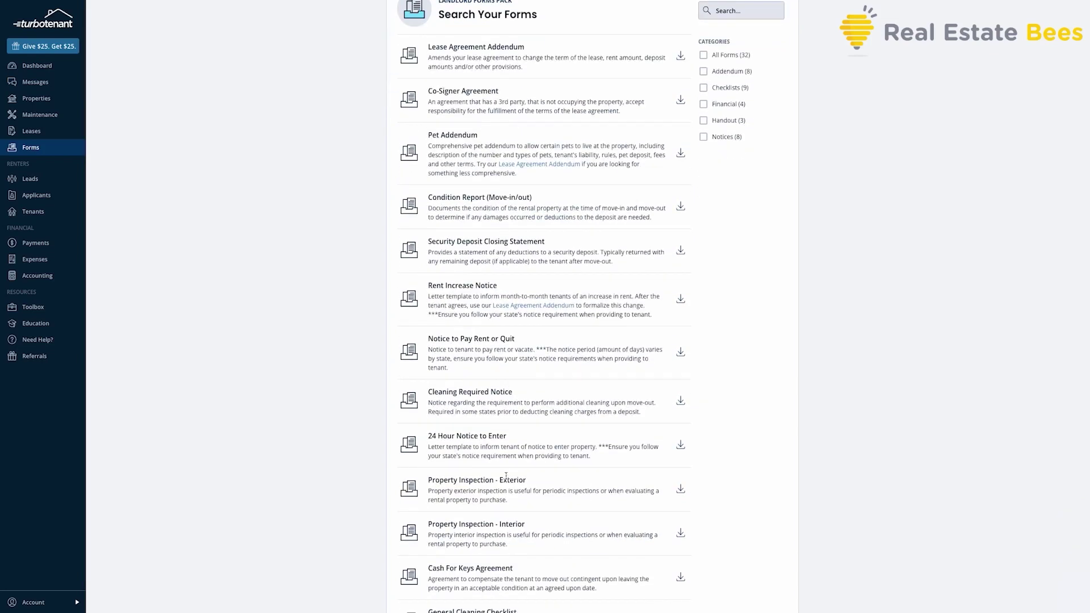
pyautogui.scroll(-2, 506, 476)
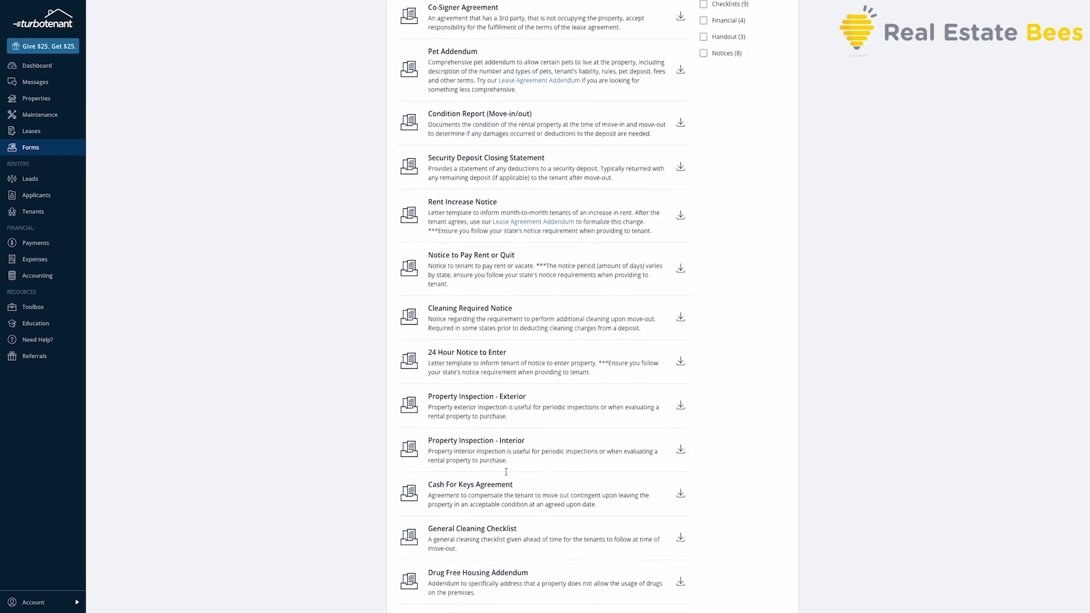
pyautogui.scroll(-2, 507, 474)
pyautogui.scroll(3, 507, 474)
pyautogui.scroll(5, 507, 475)
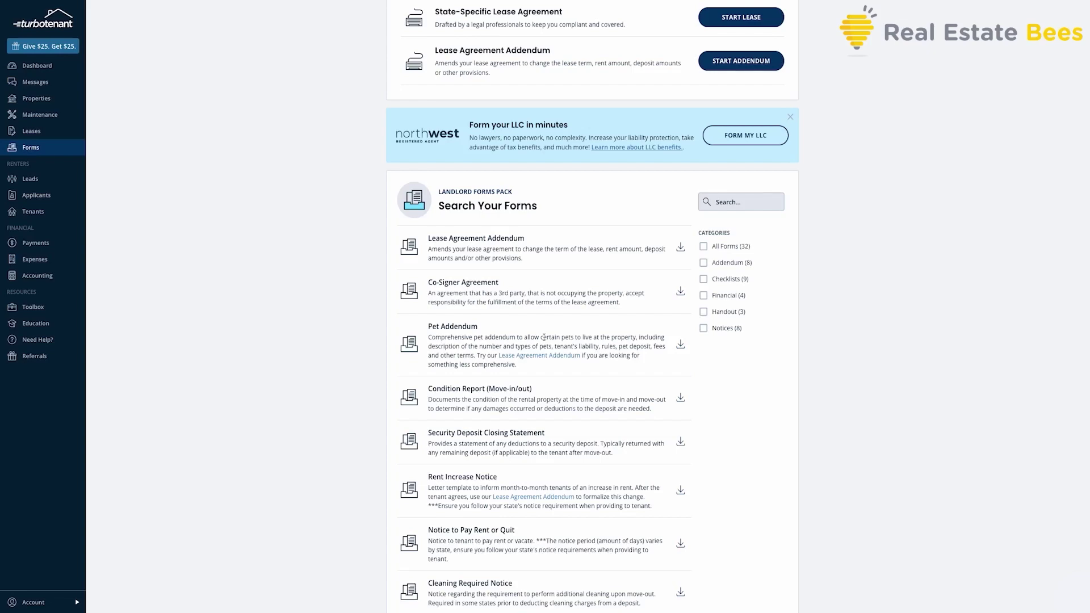
pyautogui.scroll(-10, 544, 337)
pyautogui.scroll(-5, 544, 337)
pyautogui.scroll(10, 544, 337)
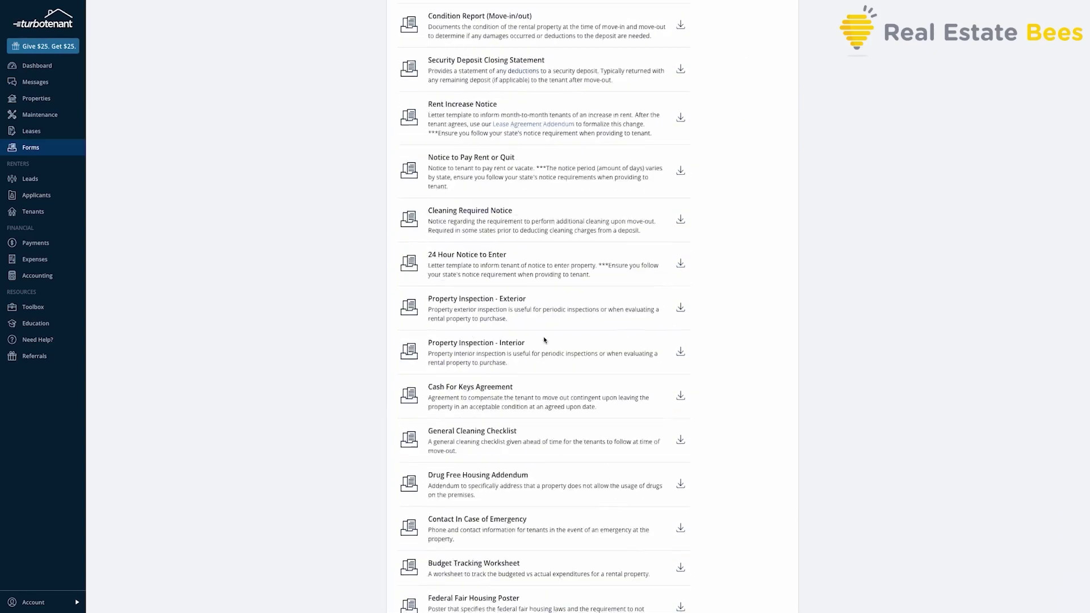
pyautogui.scroll(7, 544, 337)
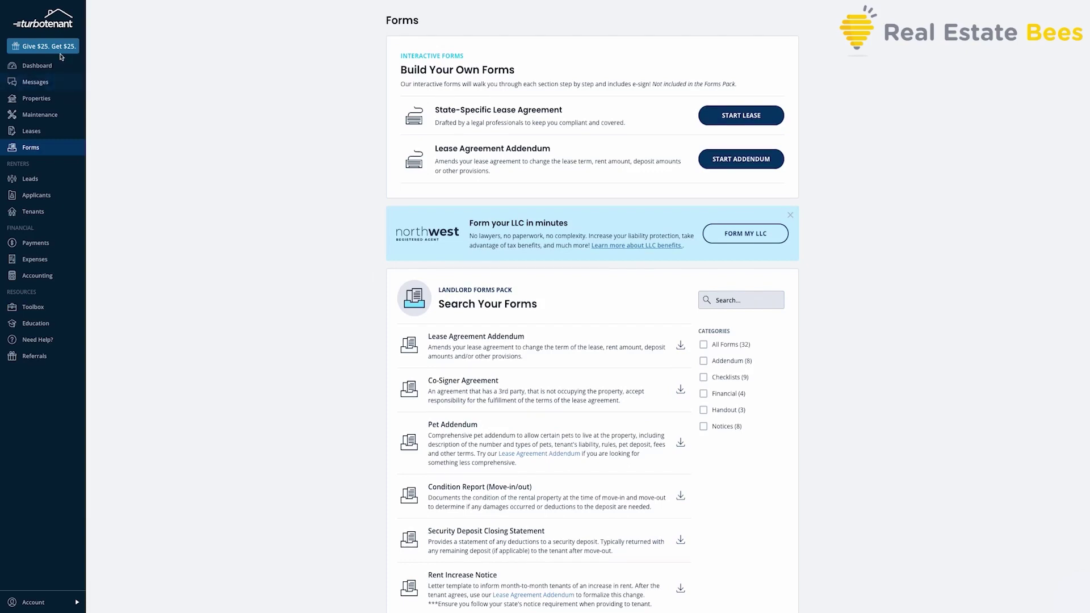
pyautogui.click(61, 66)
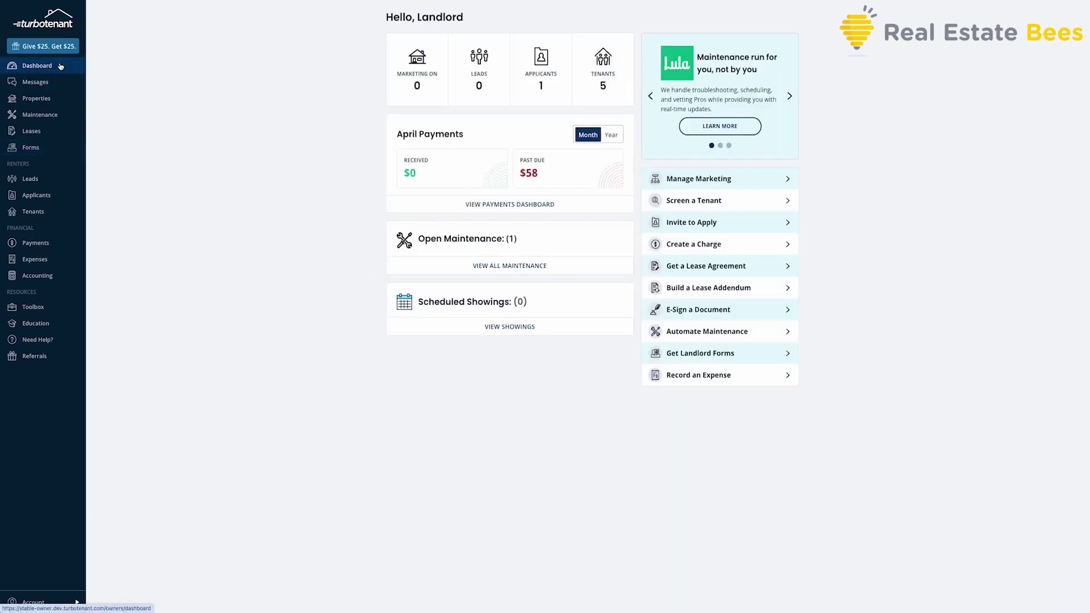